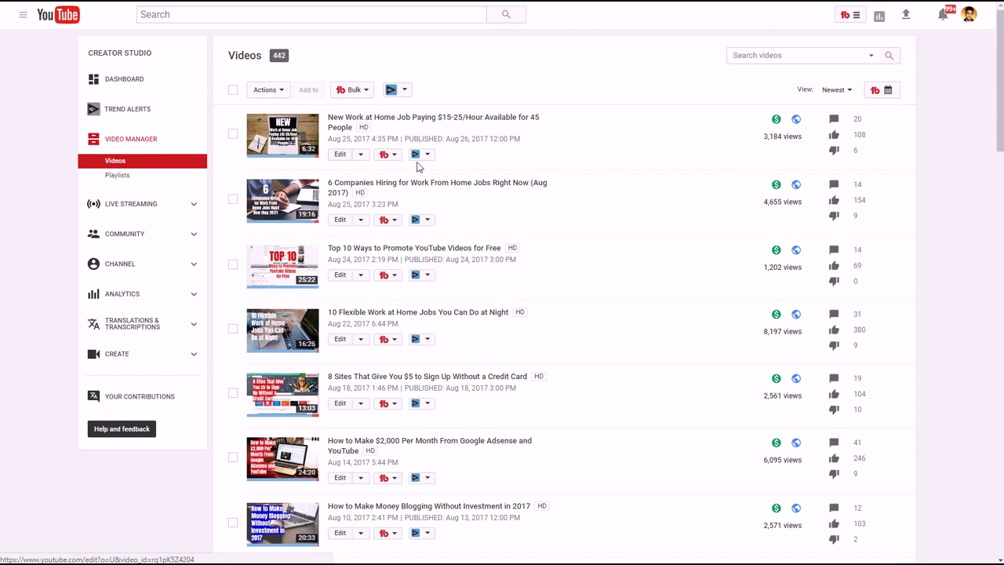
- Open the "New Work at Home Job Paying $15-25/Hour Available for 45 People" video for editing and review its basic info
left_click(346, 157)
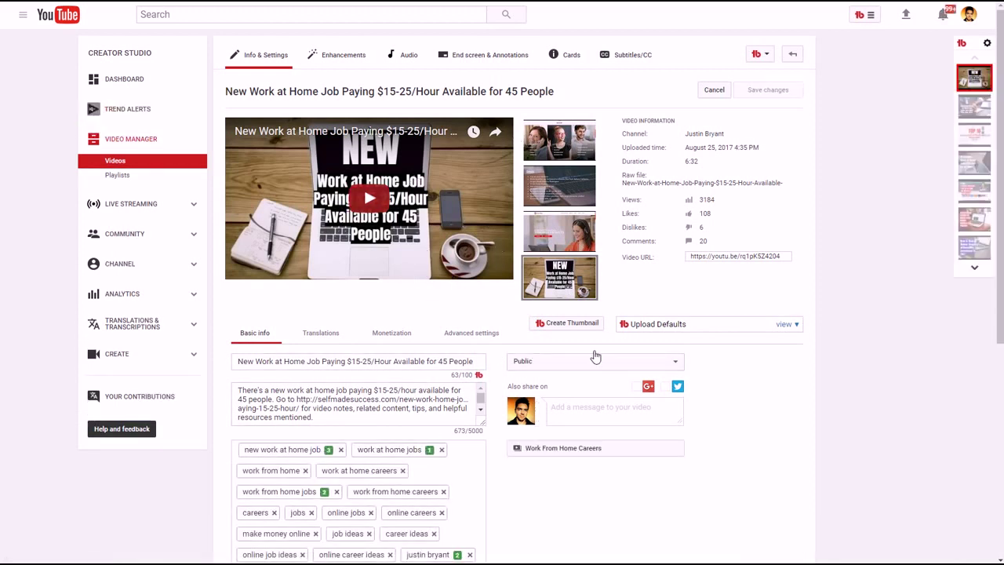
scroll(538, 409, "down", 1)
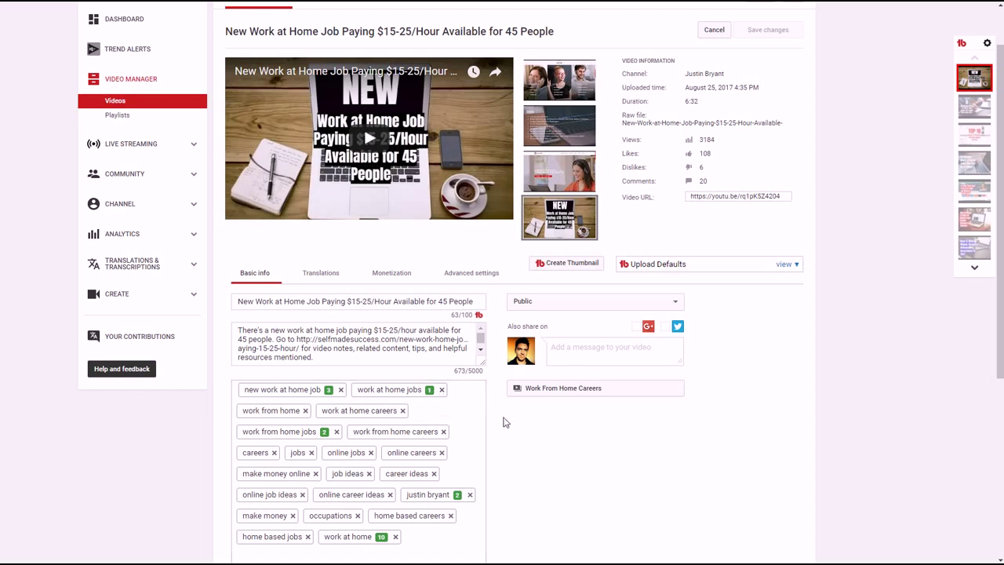
scroll(502, 421, "up", 2)
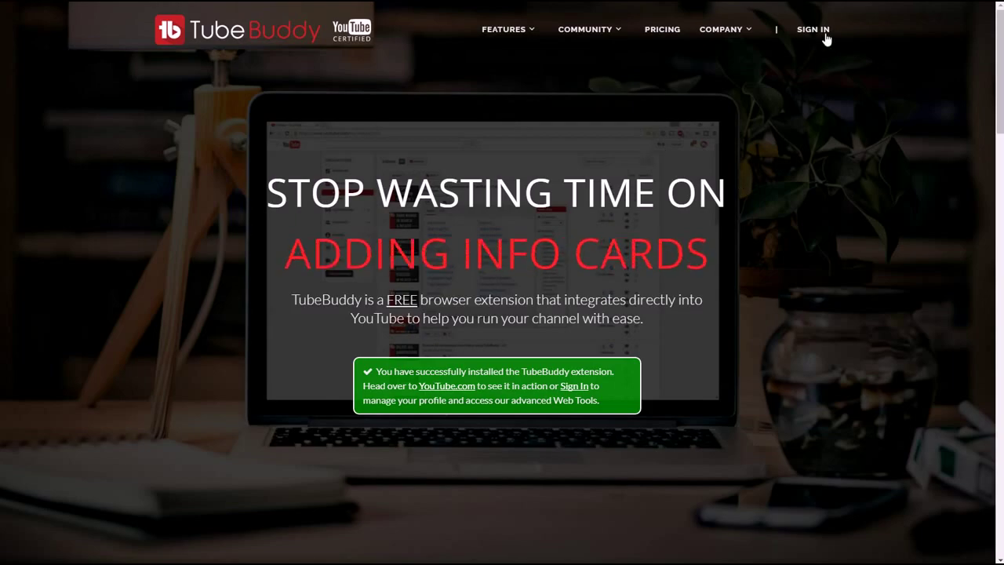
- Look over the TubeBuddy website, its Chrome Web Store listing and its menu on the YouTube home page
scroll(596, 247, "down", 5)
scroll(596, 246, "up", 5)
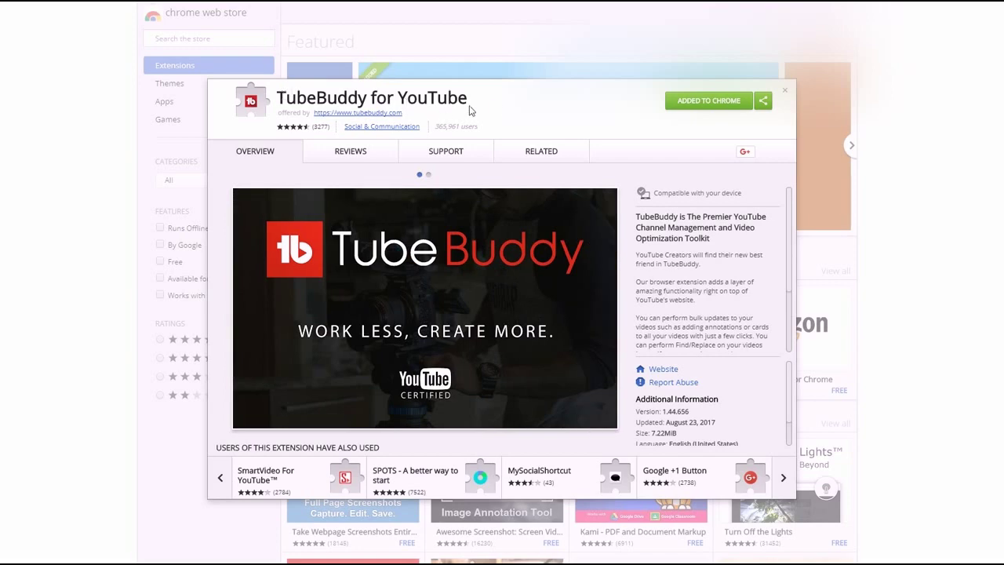
left_click_drag(476, 103, 392, 78)
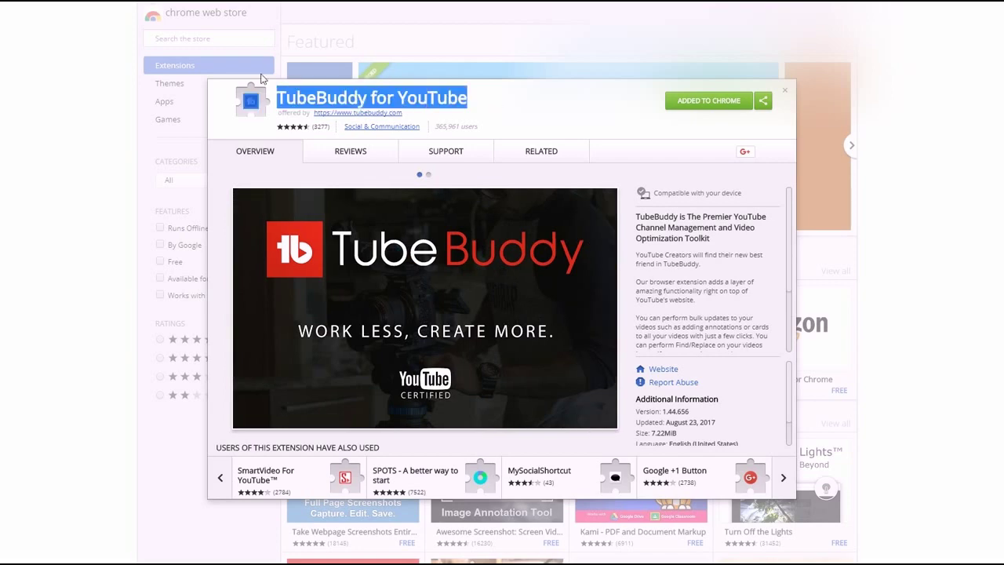
left_click(262, 77)
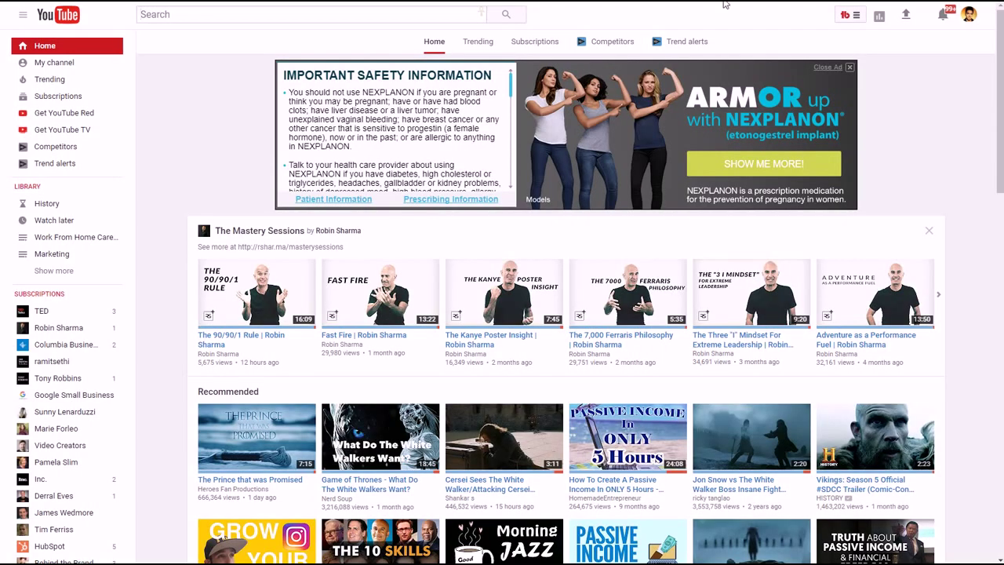
left_click(859, 17)
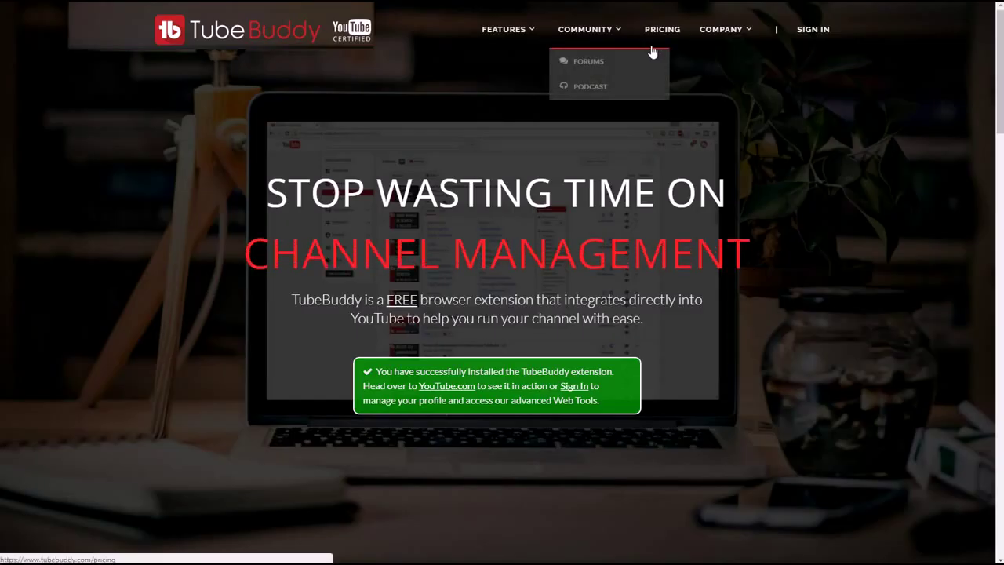
- Open the pricing page on the TubeBuddy website and compare the features of the Free, Pro, Star and Legend plans
left_click(662, 36)
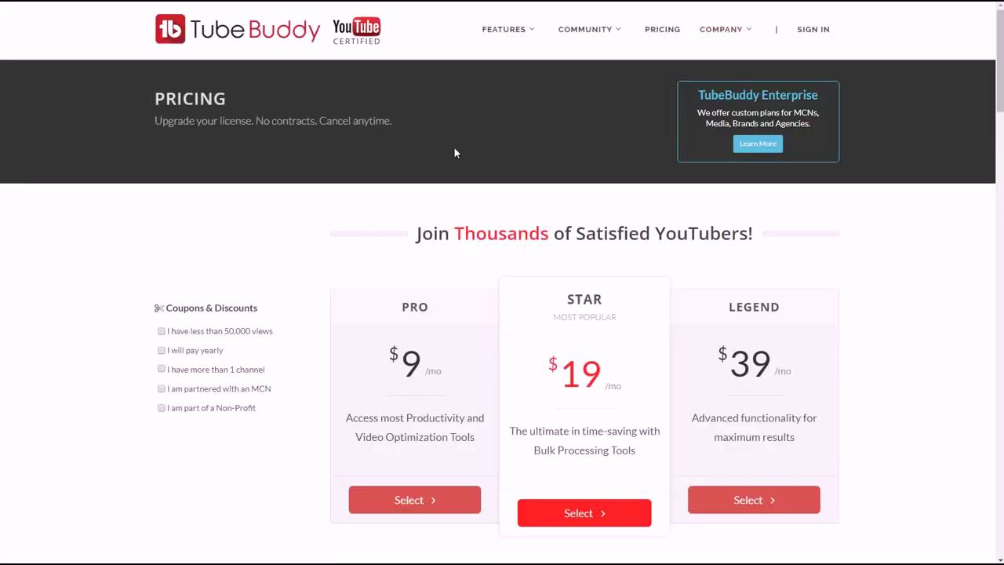
scroll(454, 152, "down", 2)
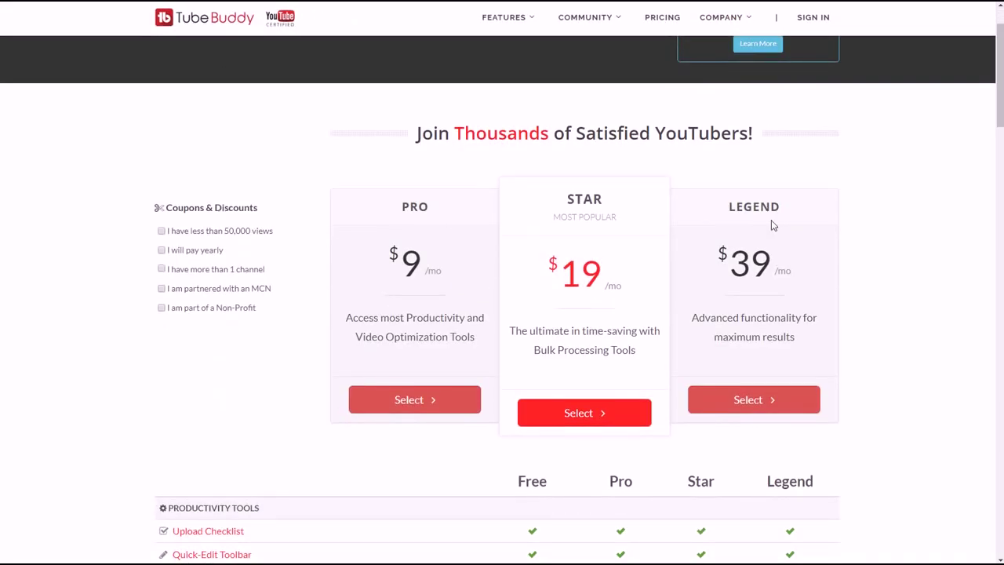
scroll(506, 220, "down", 10)
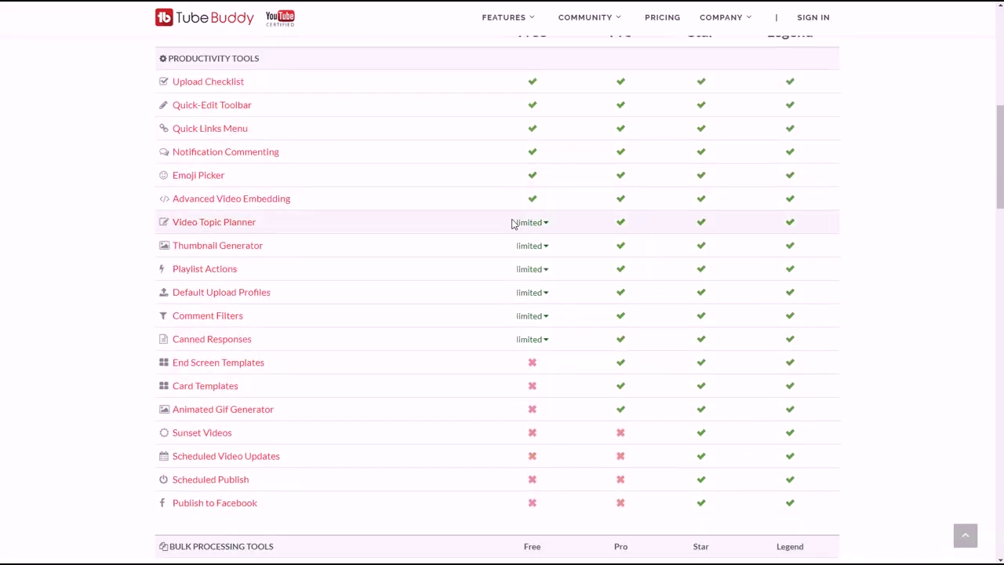
scroll(501, 229, "down", 10)
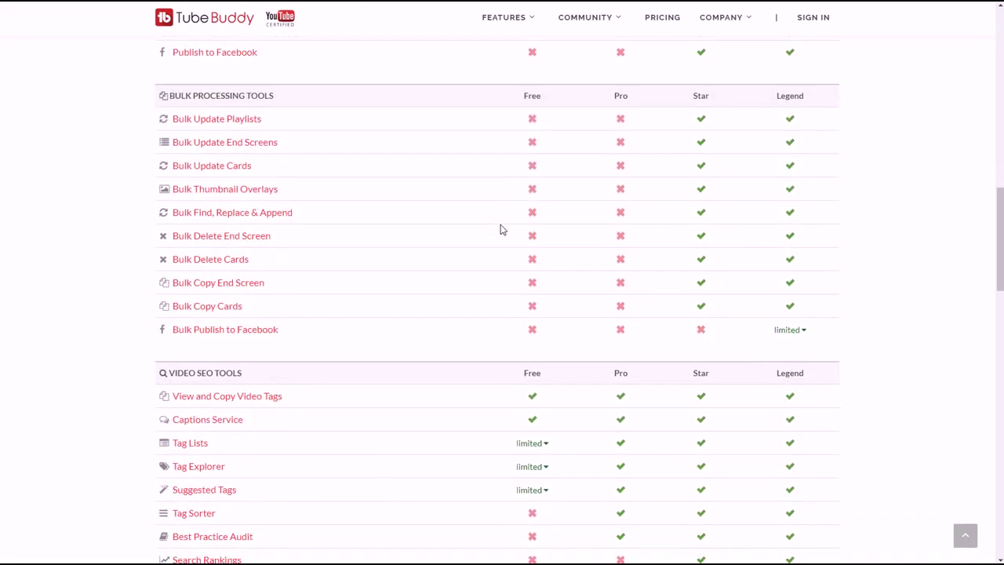
scroll(501, 229, "down", 13)
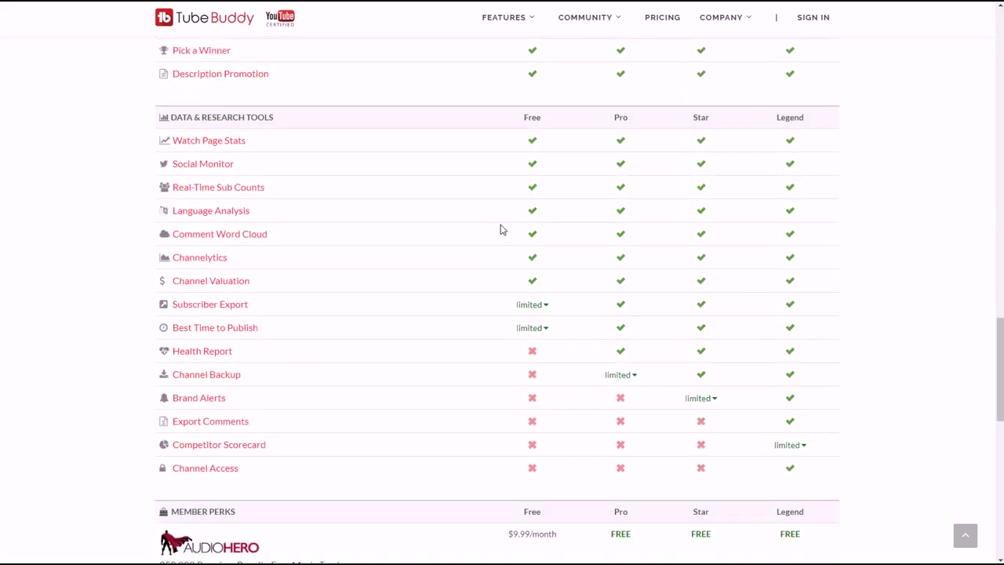
scroll(502, 229, "down", 4)
scroll(477, 301, "up", 20)
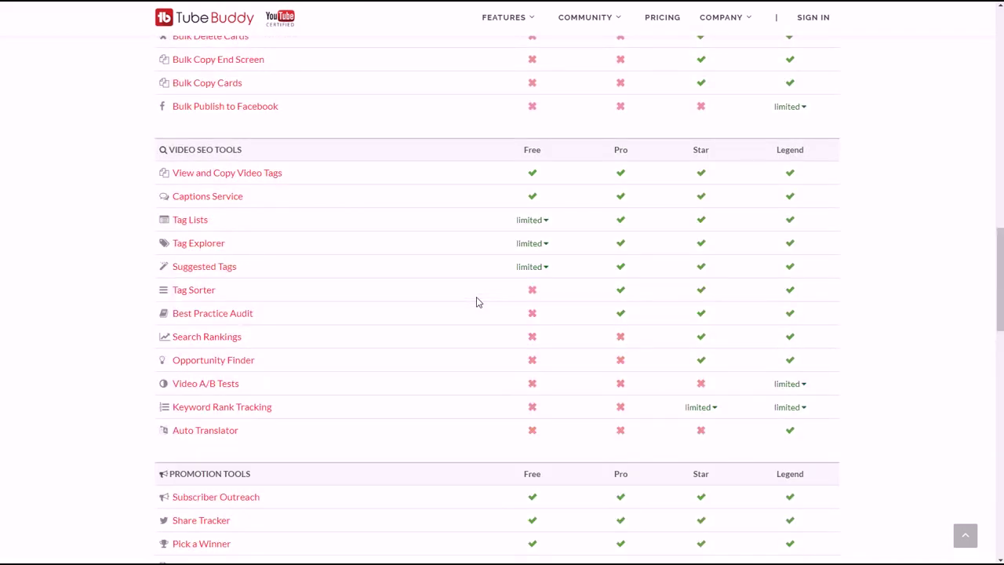
scroll(477, 301, "up", 5)
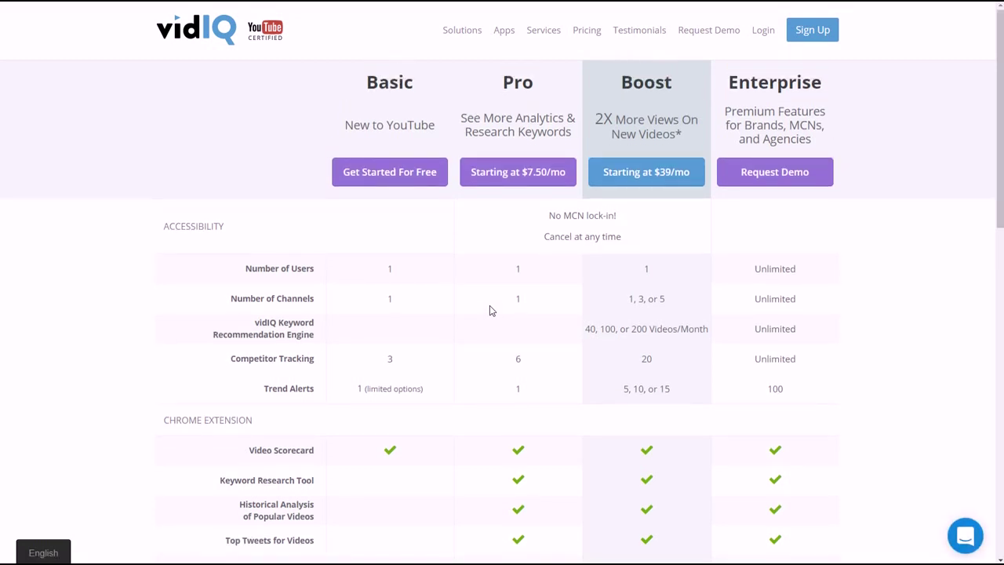
- Switch to the vidIQ website and compare the features of its Basic, Pro, Boost and Enterprise plans
scroll(490, 306, "down", 10)
scroll(489, 311, "up", 10)
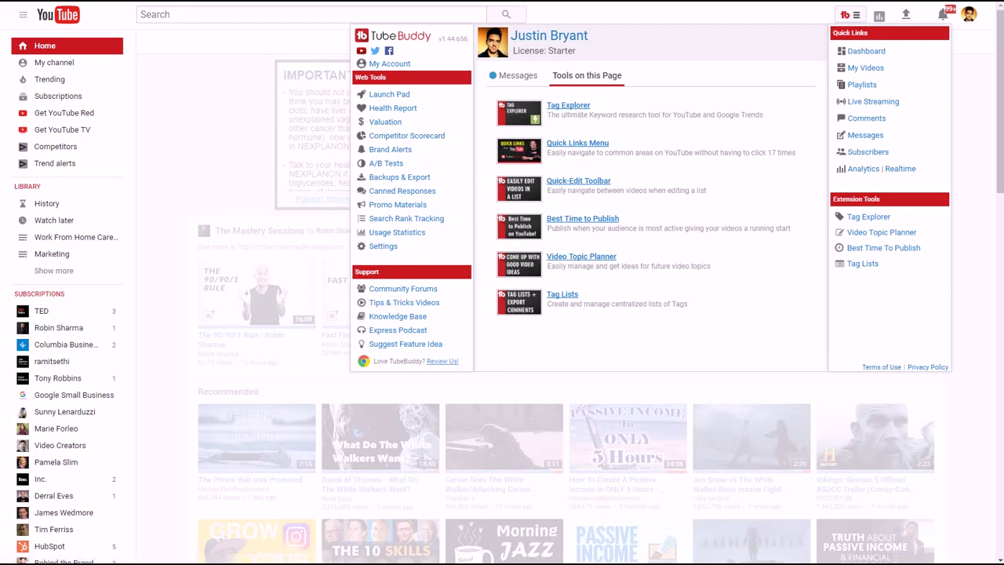
- Review the TubeBuddy menu's tools and links on the YouTube home and channel pages, and close the menu
left_click(620, 11)
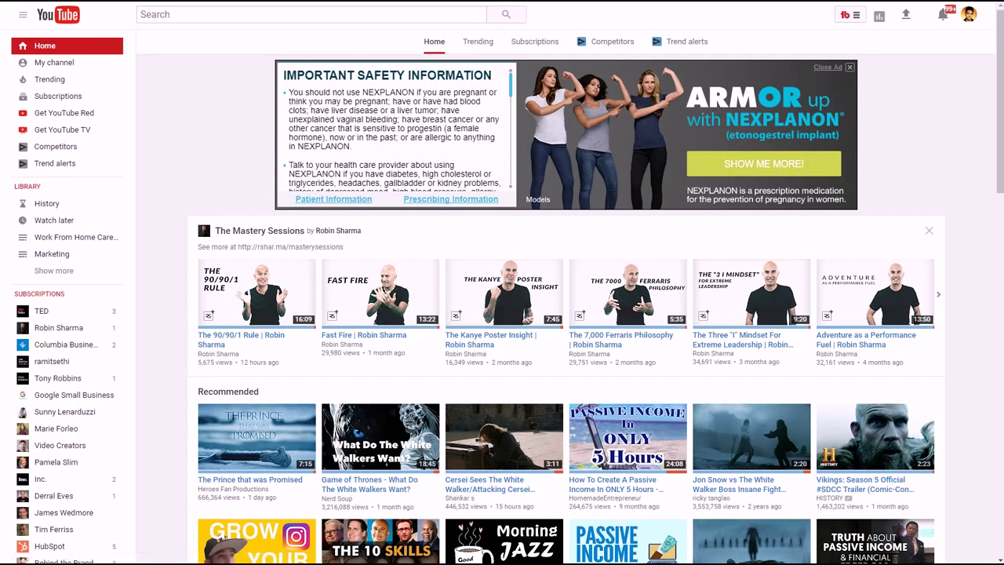
left_click(856, 19)
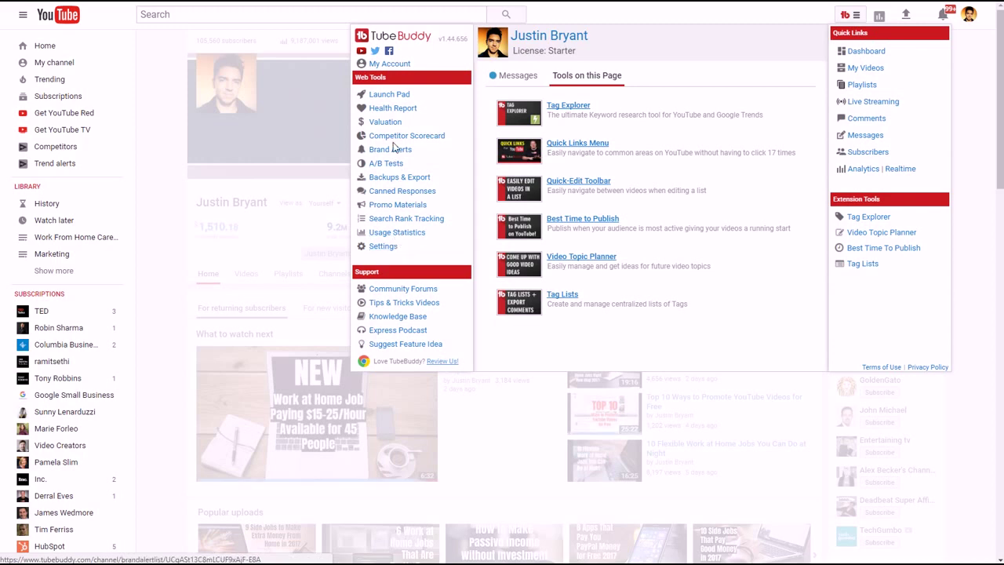
left_click(180, 146)
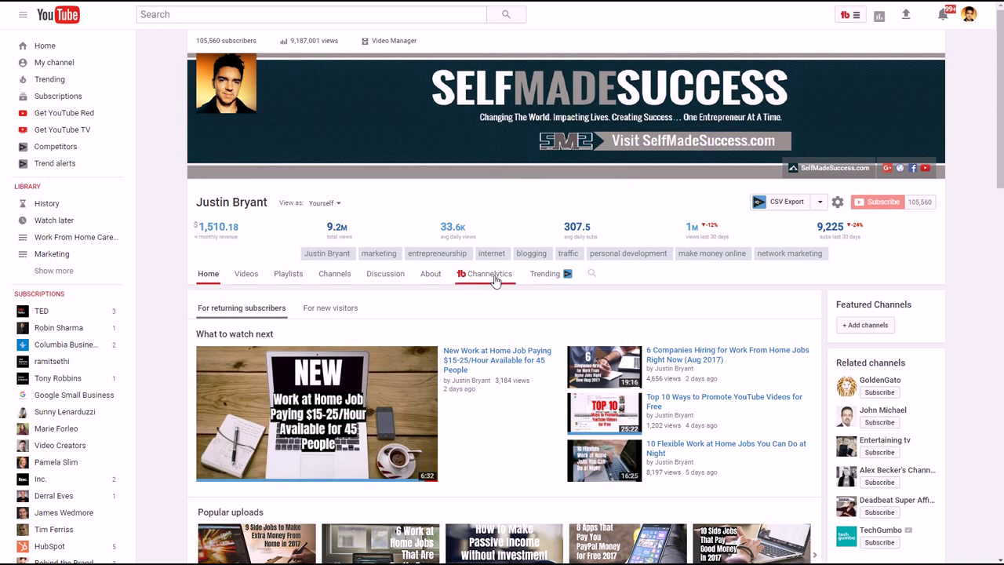
- Open the Video Manager from the channel page, reloading and retrying as needed
left_click(392, 43)
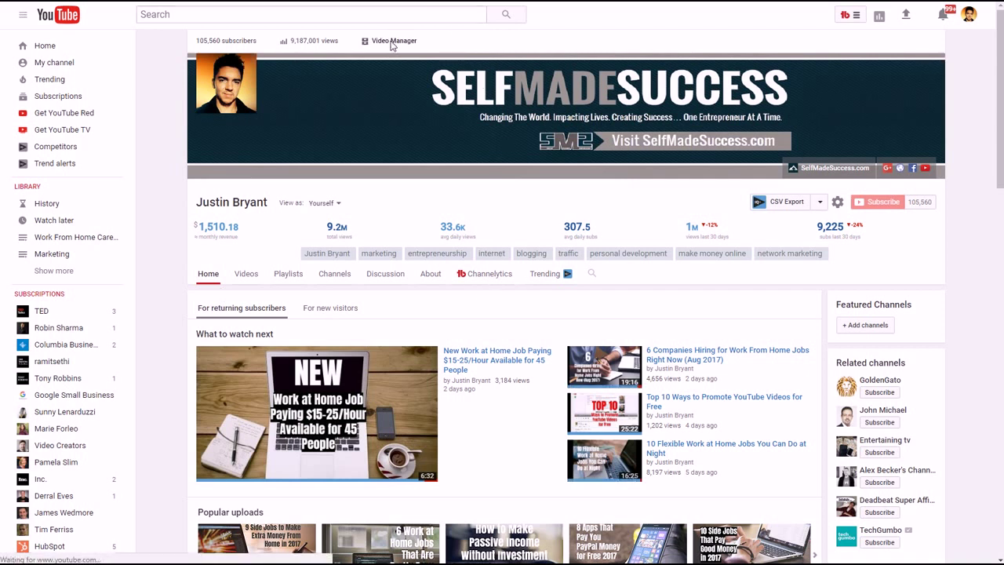
left_click(394, 42)
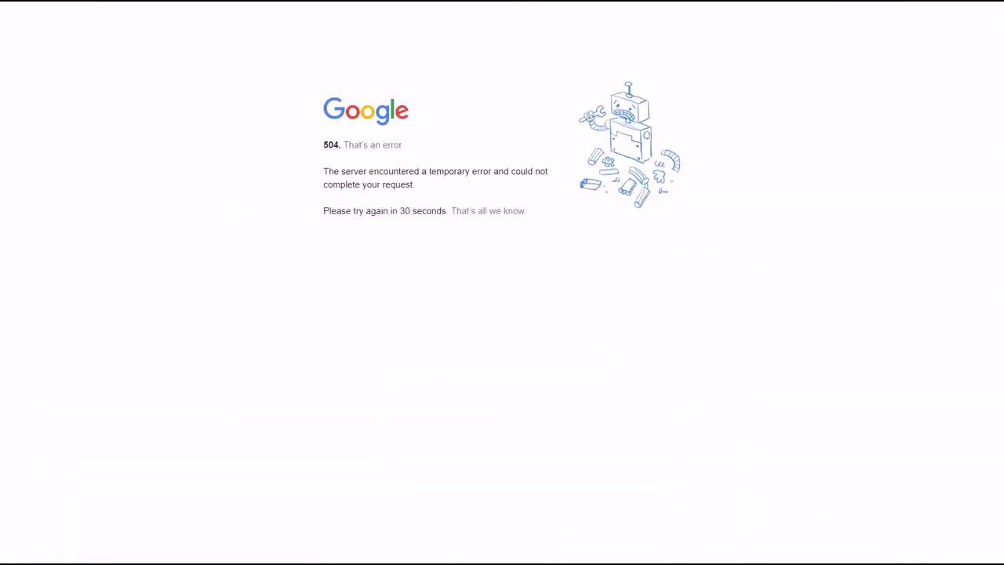
key("F5")
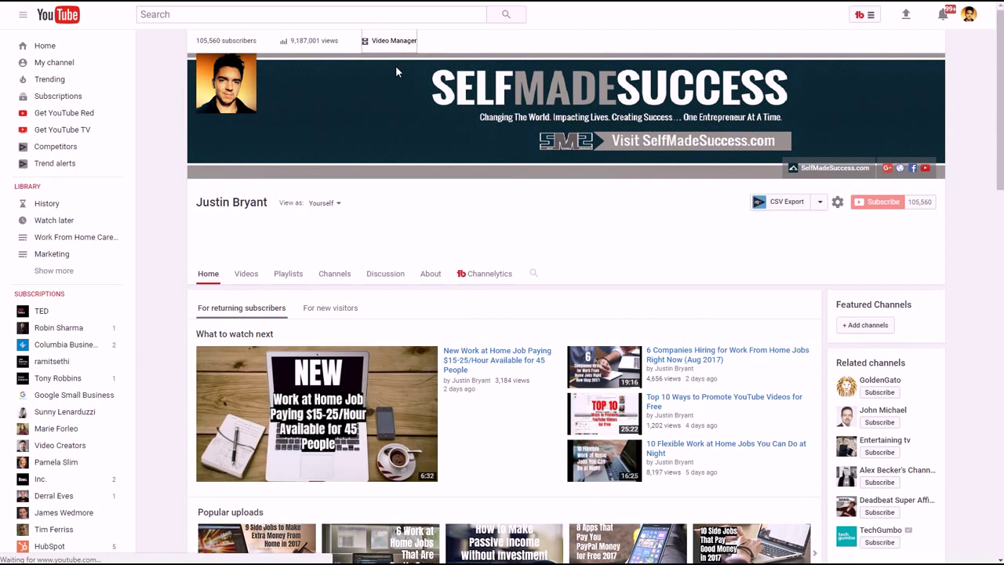
left_click(392, 40)
key("F5")
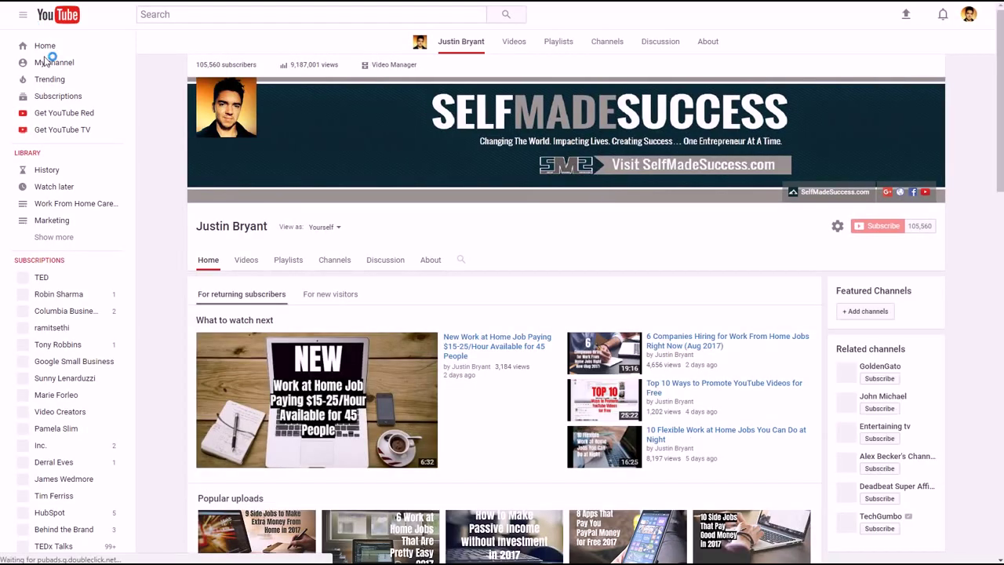
left_click(54, 69)
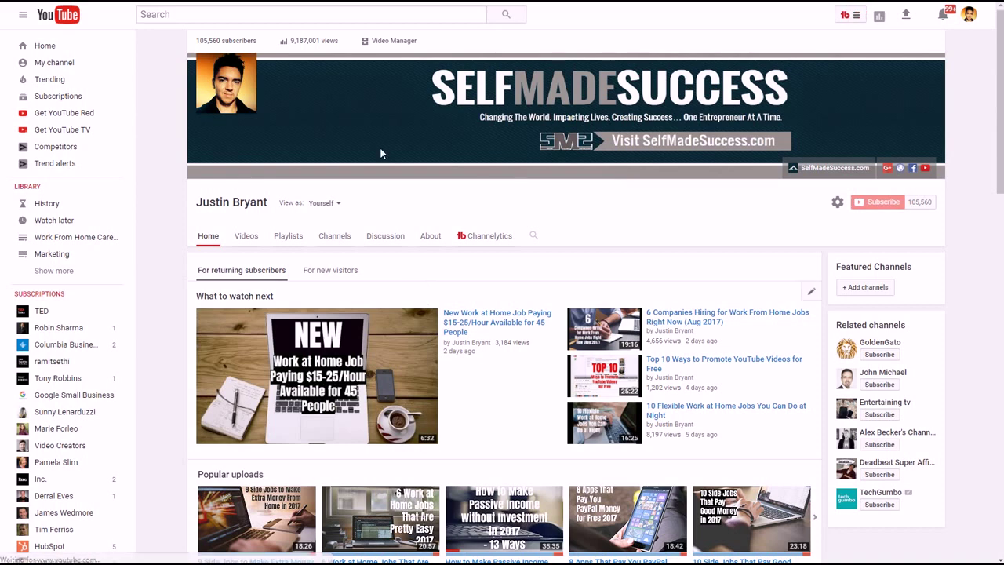
left_click(381, 45)
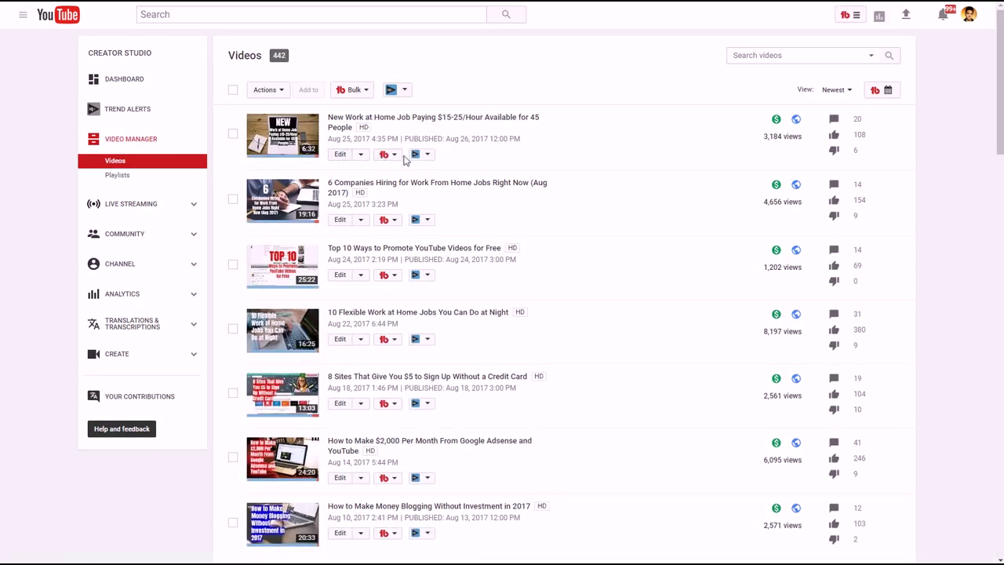
- Examine the list of TubeBuddy tools available for the newest video in the Video Manager
left_click(392, 161)
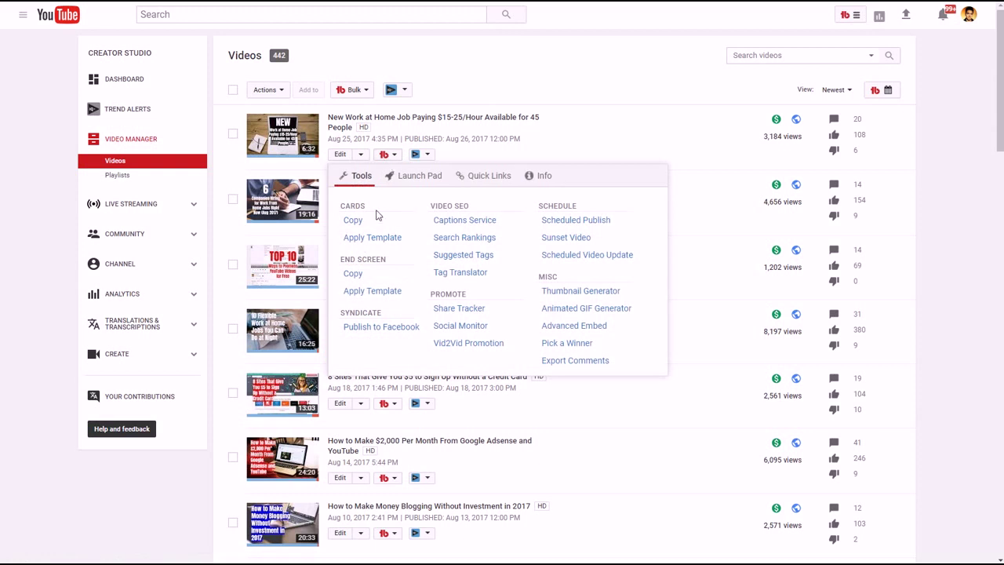
left_click(404, 245)
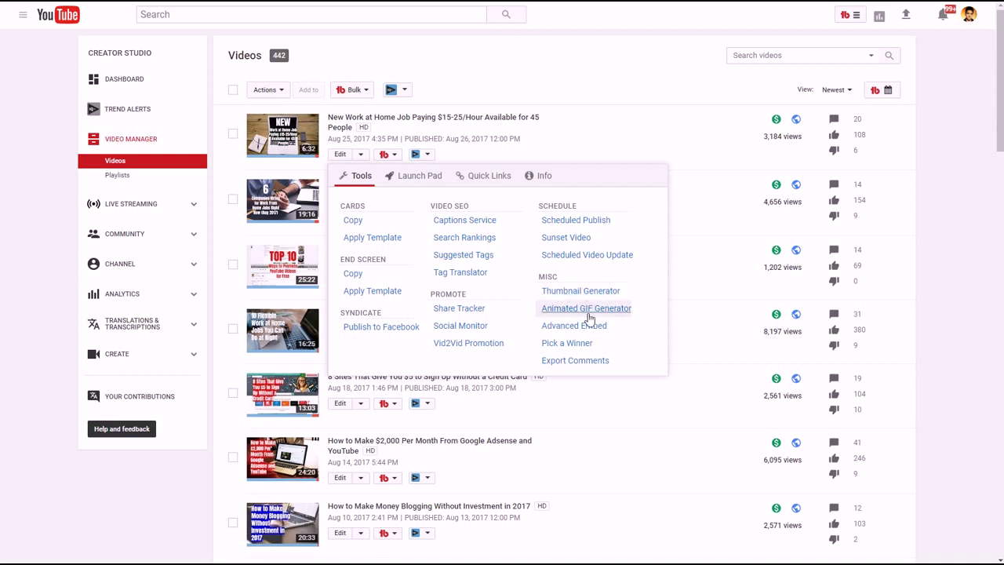
- Open the newest video for editing and examine its description, tags and the TubeBuddy Tag Tools
left_click(341, 153)
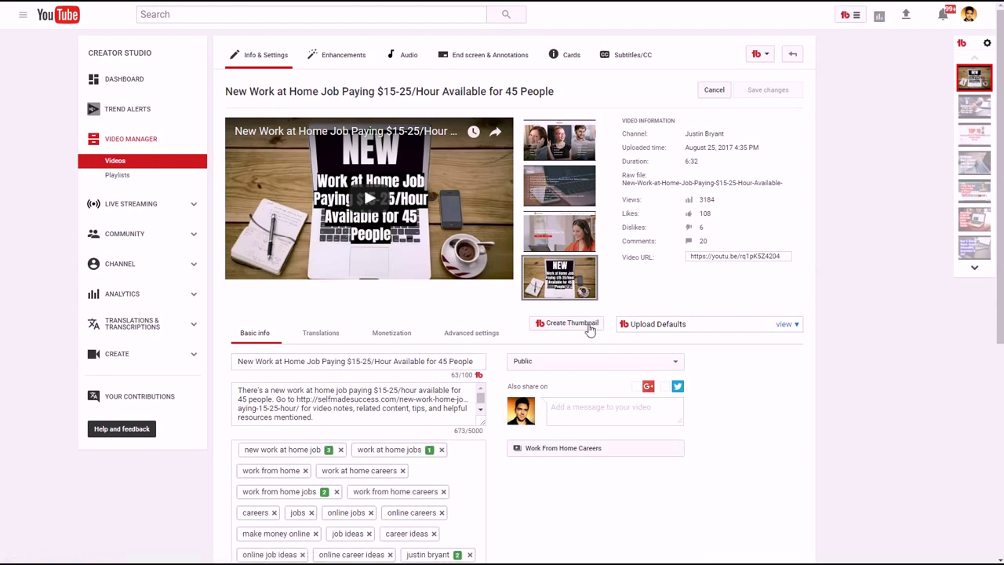
scroll(589, 329, "down", 1)
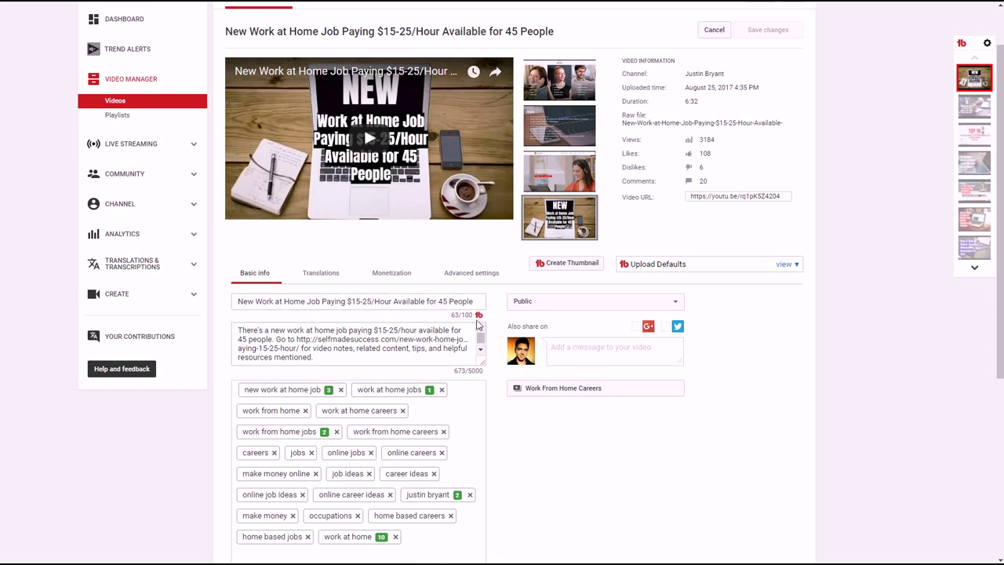
scroll(464, 357, "down", 3)
scroll(494, 396, "down", 2)
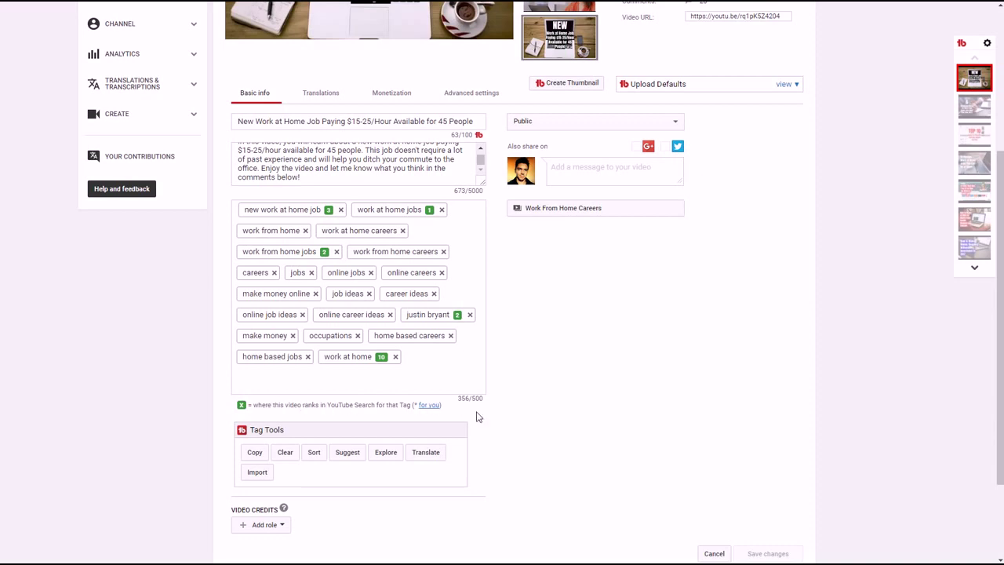
scroll(480, 417, "down", 1)
scroll(482, 439, "up", 4)
scroll(330, 447, "down", 4)
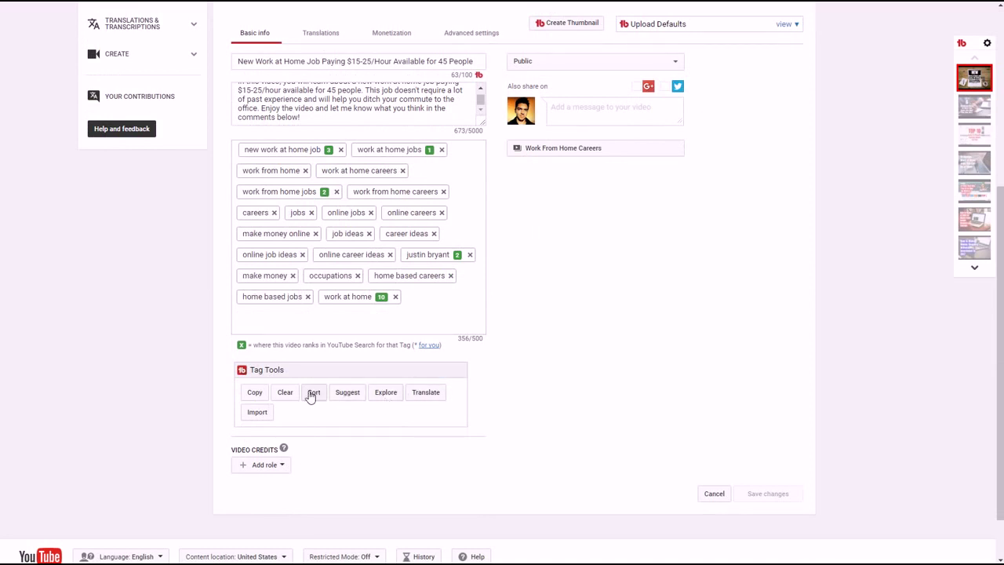
scroll(690, 405, "up", 4)
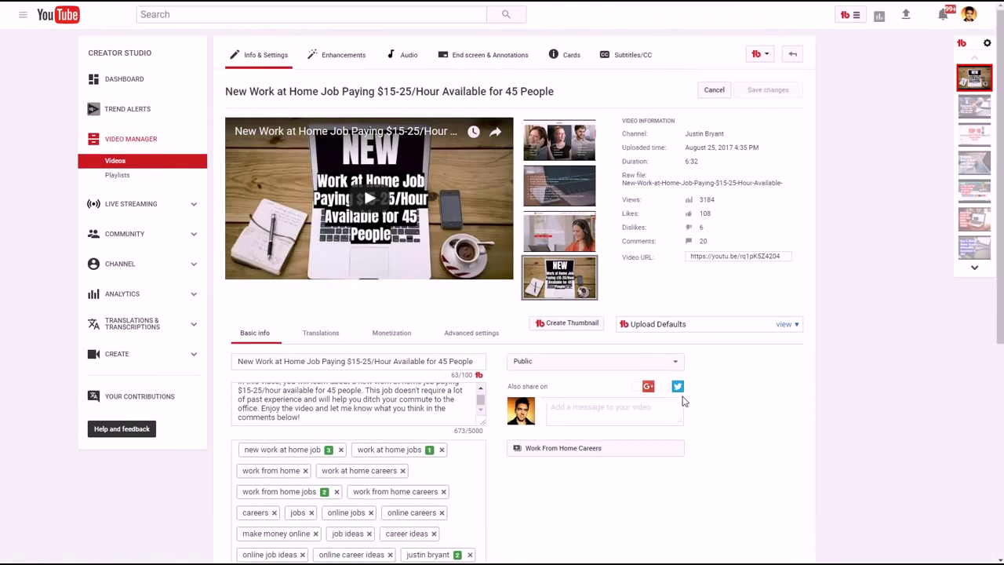
- Start a TubeBuddy thumbnail using the video's still frame at 0:01 as background, and open the image layer options
left_click(571, 324)
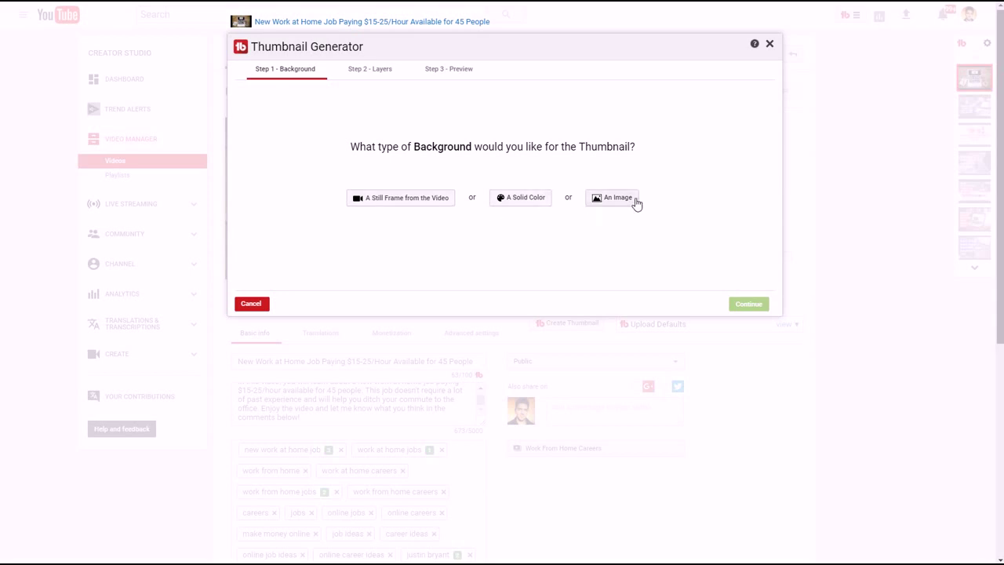
left_click(410, 205)
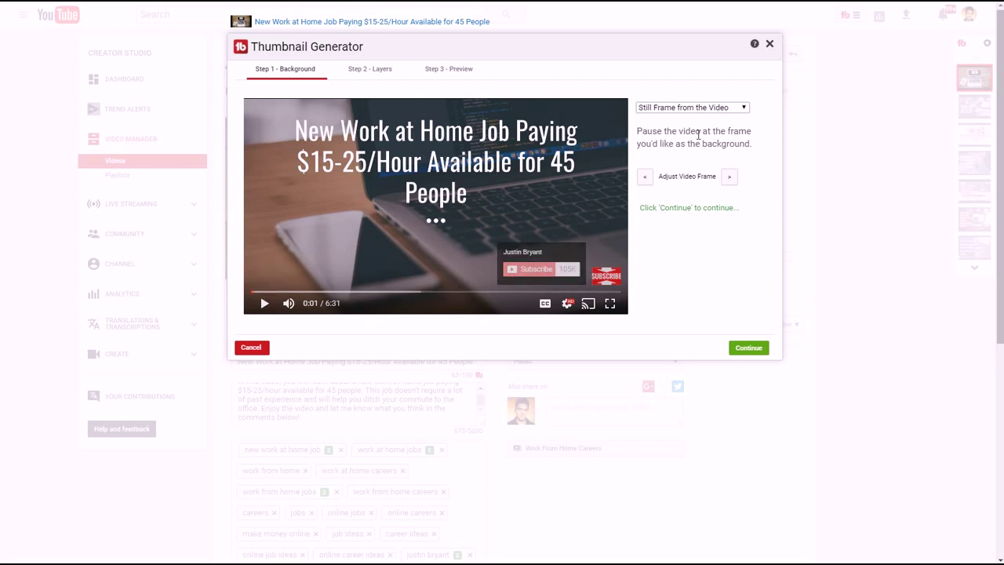
left_click(746, 347)
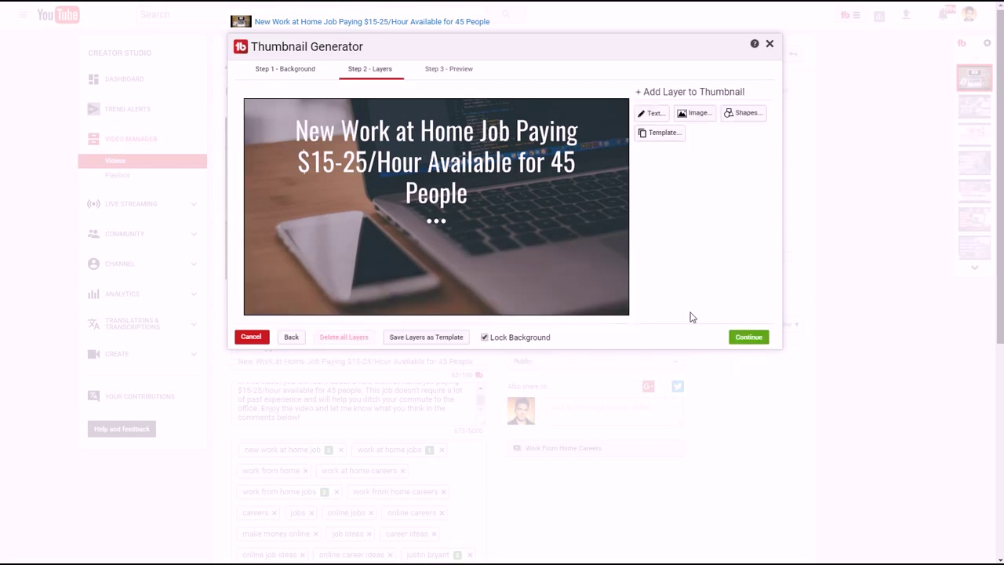
left_click(665, 118)
left_click(695, 121)
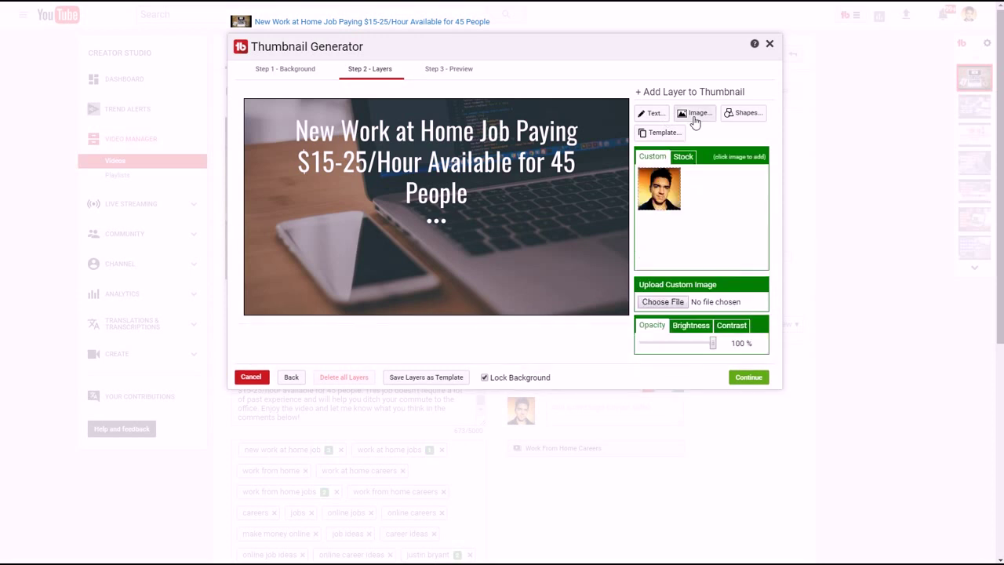
- Add a solid red square as a shape layer on the thumbnail, at 100 % opacity
left_click(745, 113)
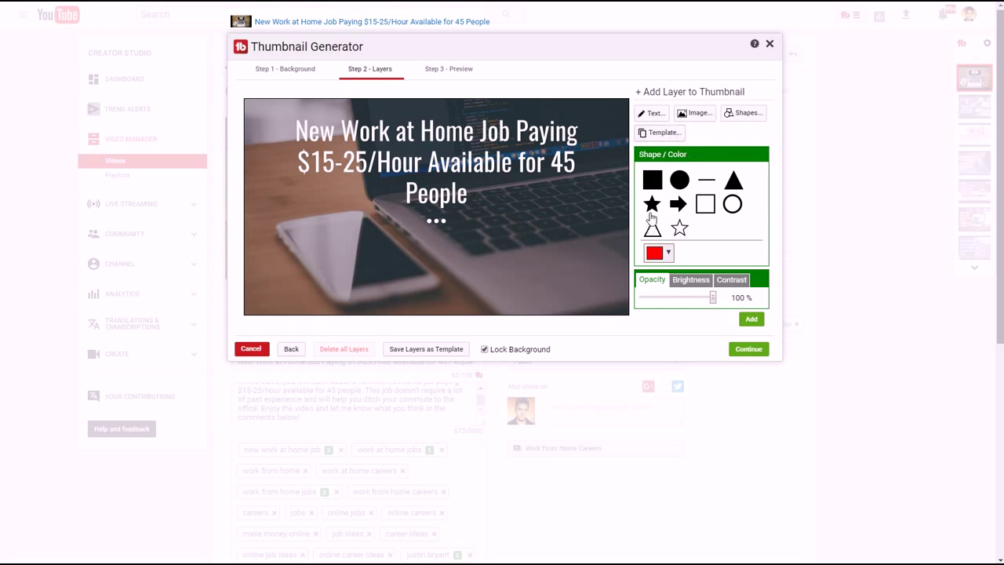
left_click(656, 186)
left_click(749, 319)
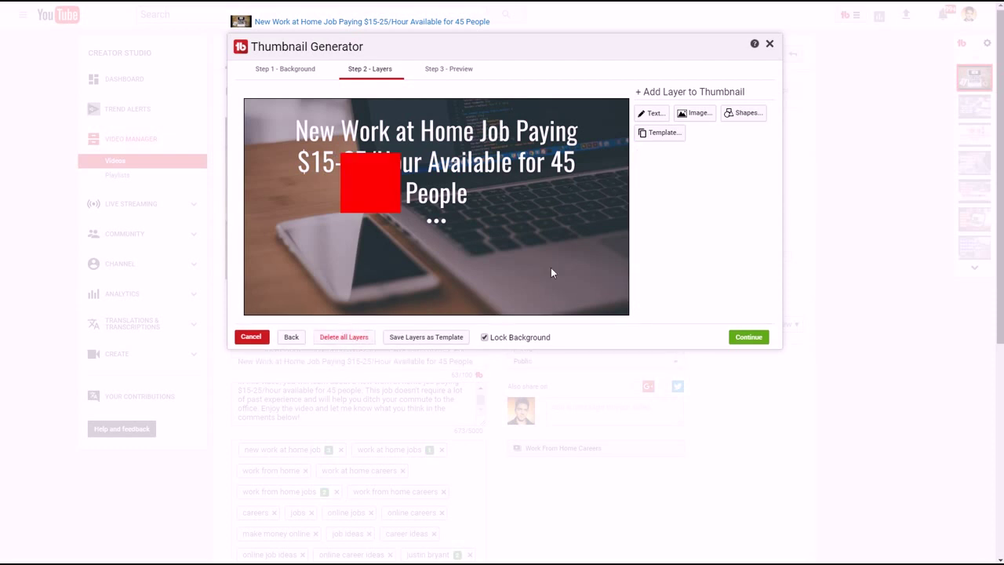
- Add a text layer reading "Tubebuddy" to the thumbnail in red Archivo Black at size XL
left_click(659, 115)
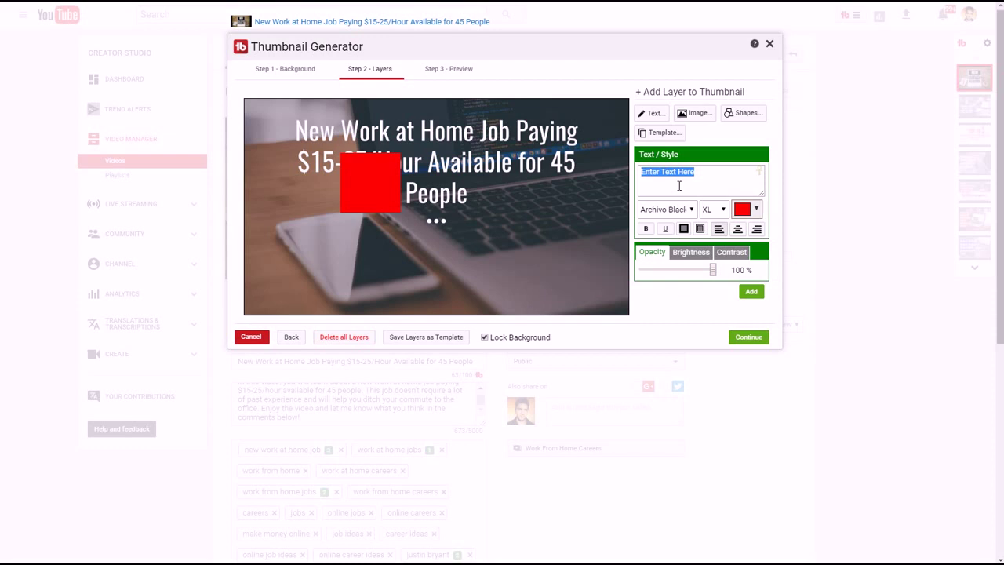
type("Tubeb")
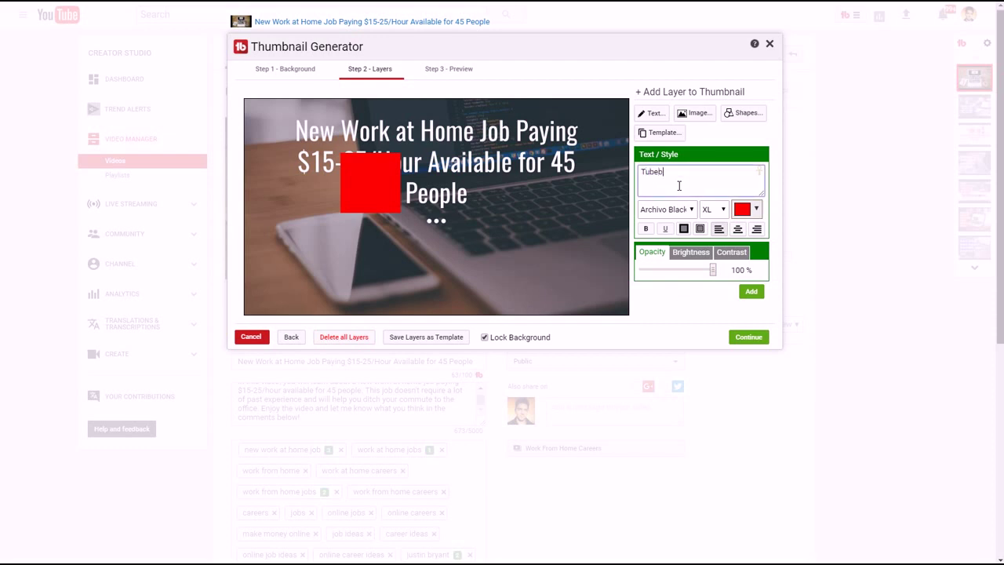
type("uddy")
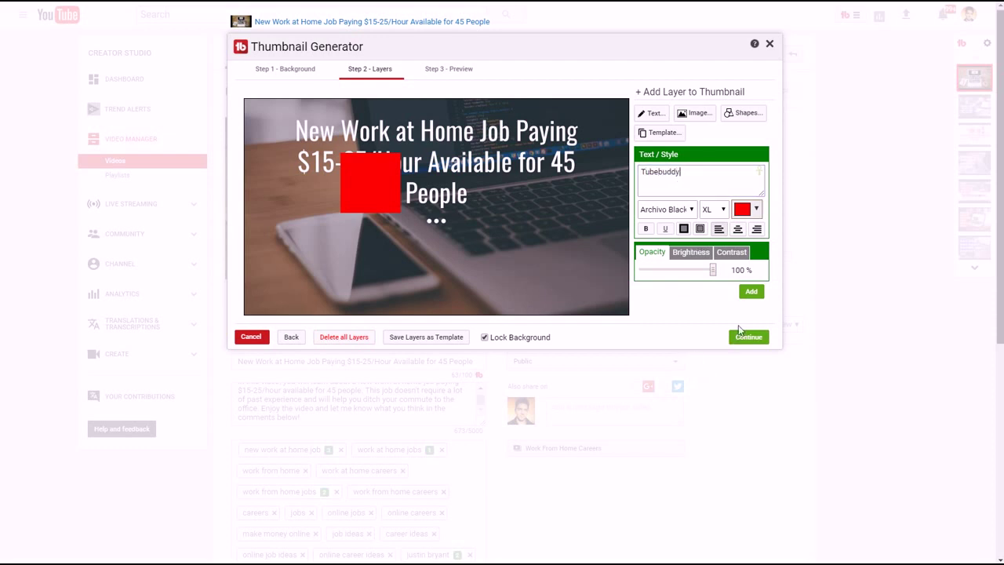
left_click(746, 298)
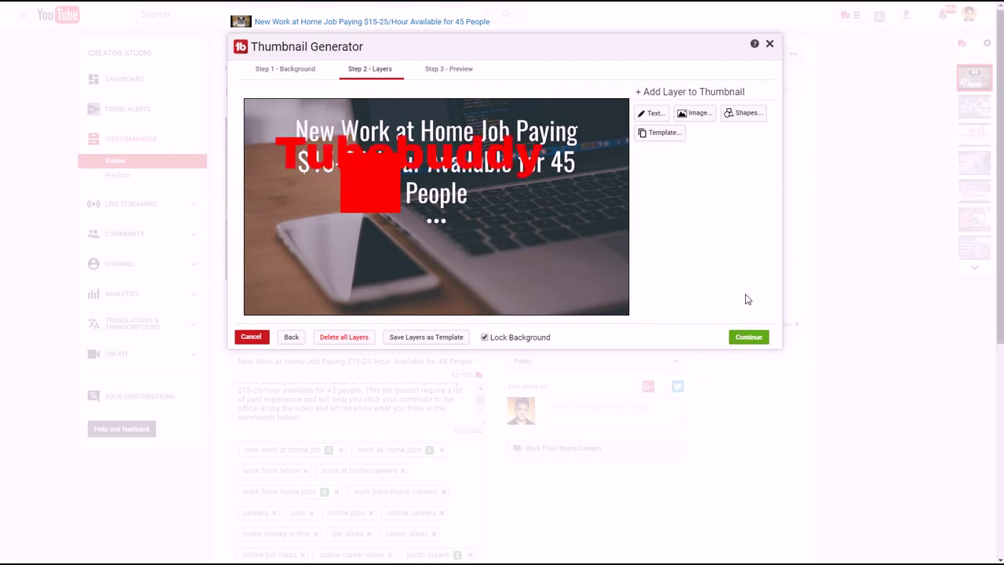
- Move the Tubebuddy text below the title and the red square to the thumbnail's upper-left corner, and close the Thumbnail Generator without saving
left_click(531, 145)
left_click_drag(530, 145, 566, 247)
left_click_drag(356, 167, 266, 127)
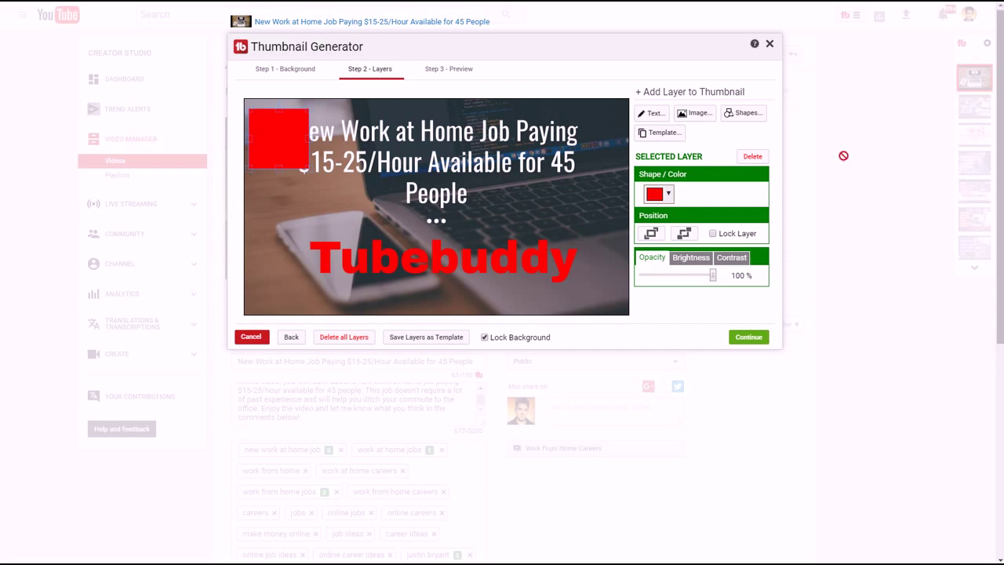
left_click(769, 45)
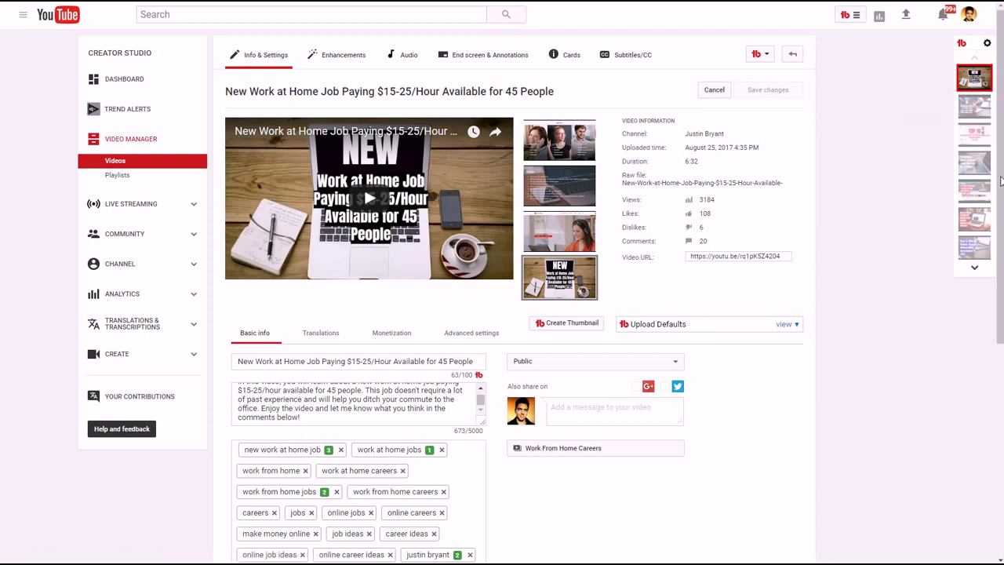
- Examine TubeBuddy's main menu with its web tools, page tools and extension tools, and close it
mouse_move(908, 78)
left_mouse_down()
mouse_move(899, 139)
mouse_move(917, 128)
mouse_move(925, 172)
mouse_move(889, 191)
left_mouse_up()
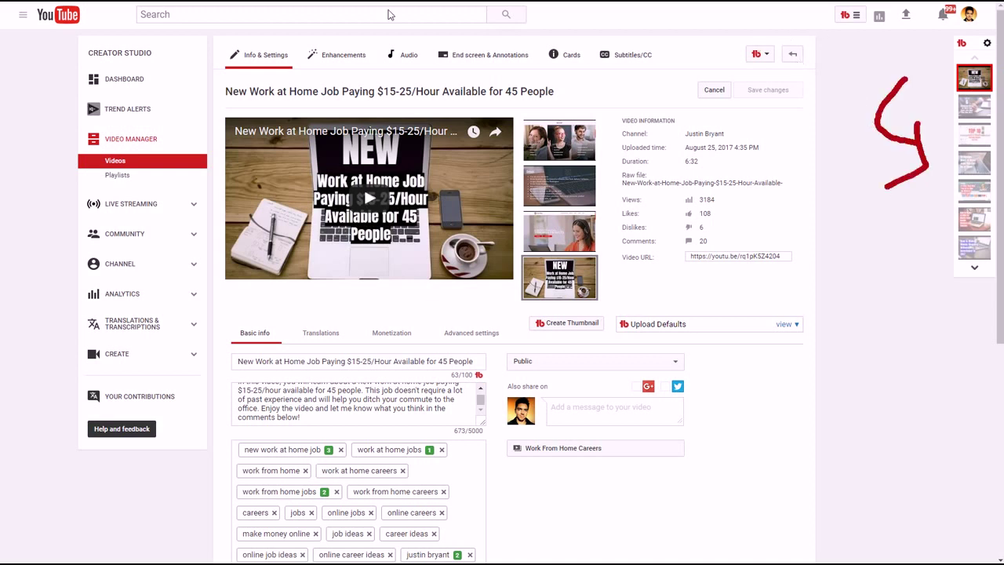
left_click(853, 18)
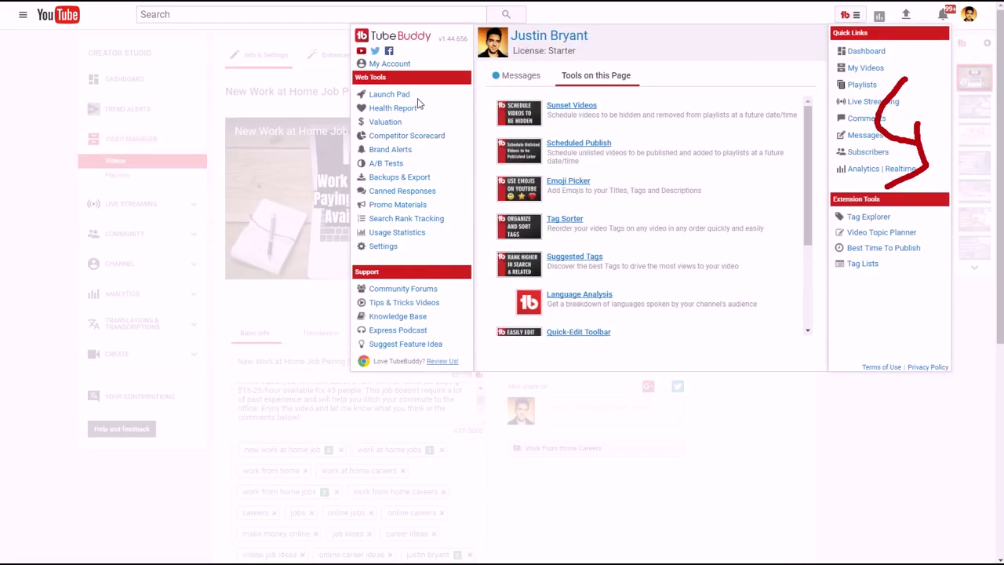
left_click(395, 135)
left_click(912, 433)
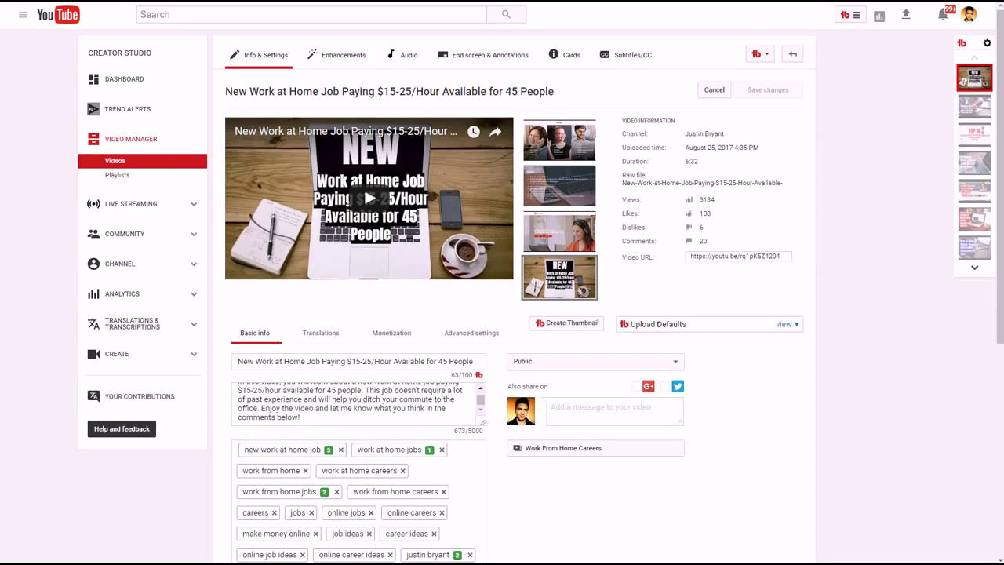
- Look over the video's basic info, return to the Video Manager list and examine TubeBuddy's bulk processing tools
scroll(517, 289, "down", 1)
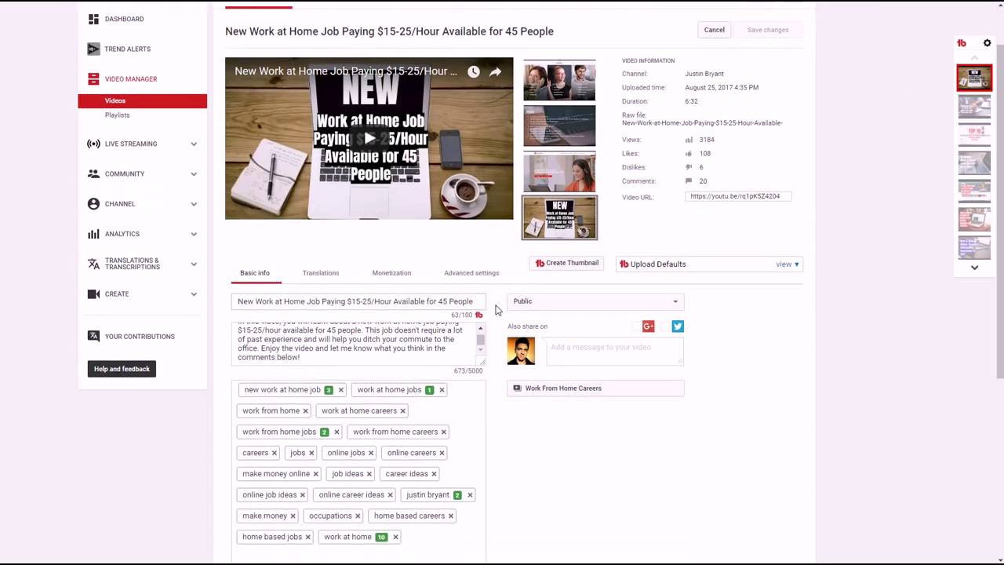
scroll(493, 410, "up", 1)
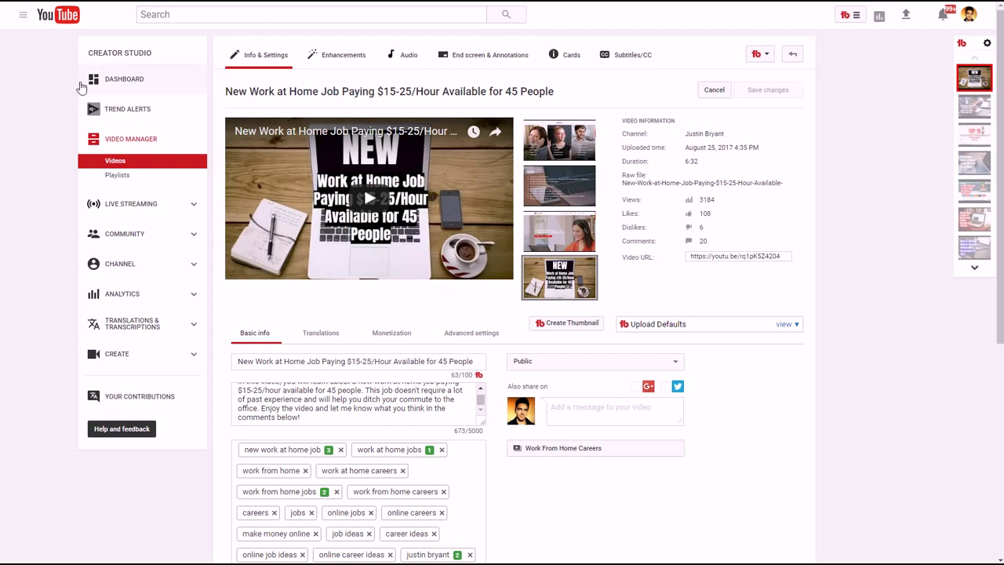
left_click(130, 144)
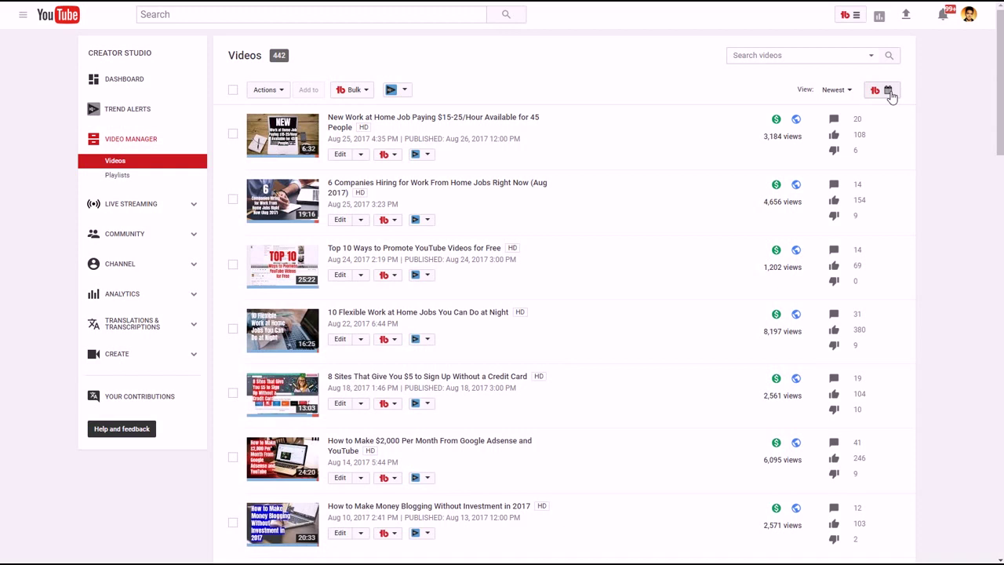
left_click(362, 91)
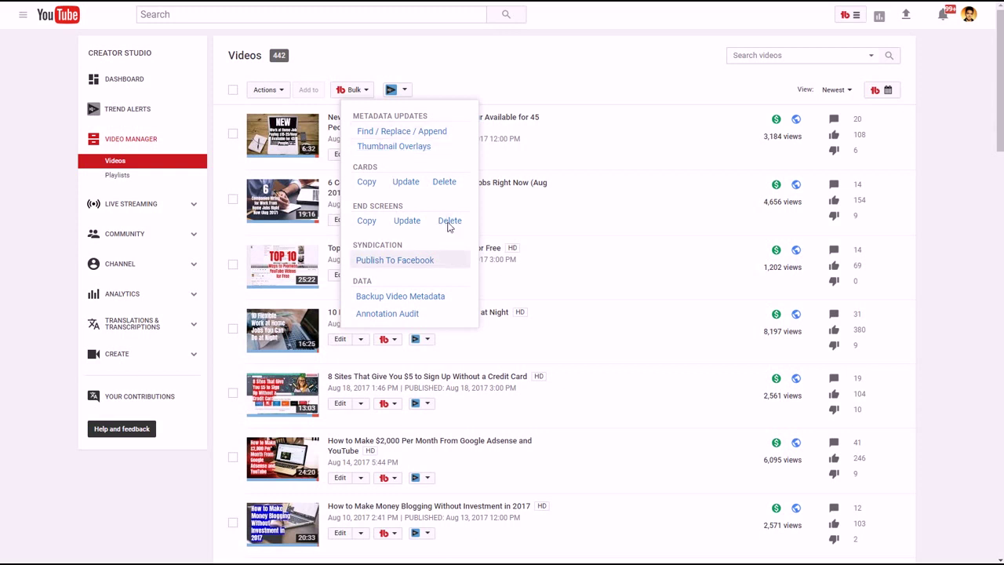
- Leave the bulk tools, switch to the TubeBuddy website and go from its pricing page to the home page
left_click(502, 82)
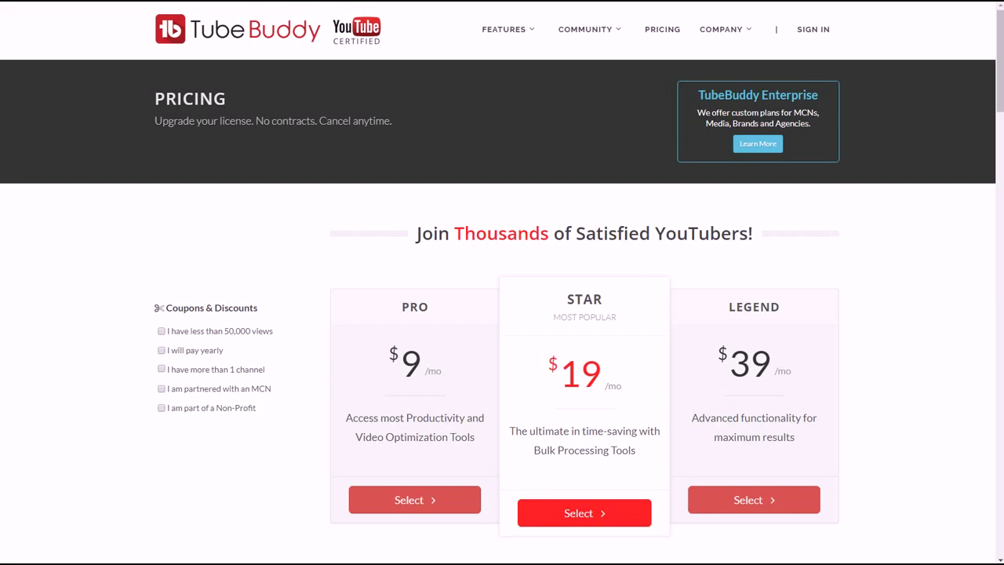
left_click(480, 42)
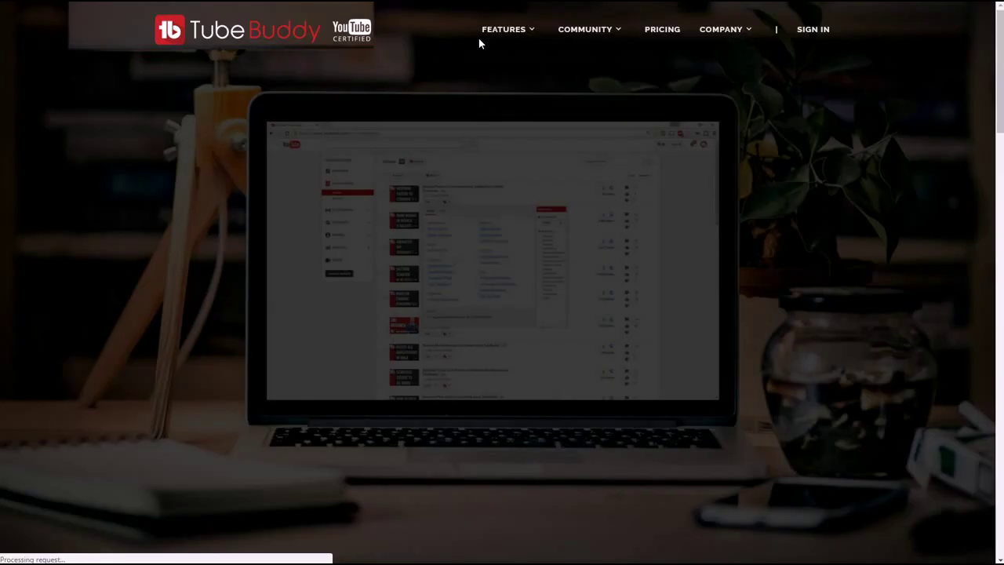